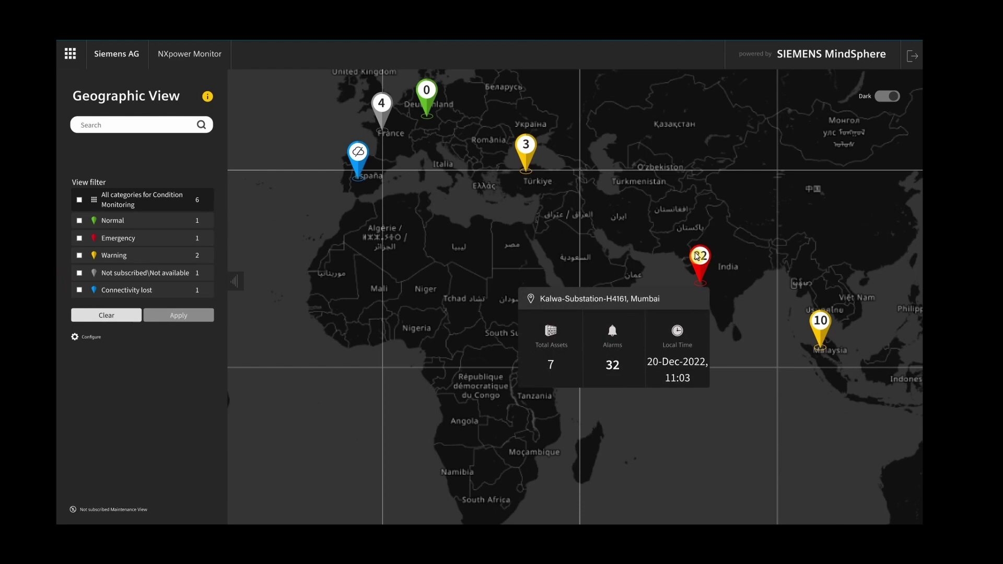
Step: Open the Kalwa substation's Total Assets overview, then the SWG-NXAIR switchgear's asset details
click(552, 334)
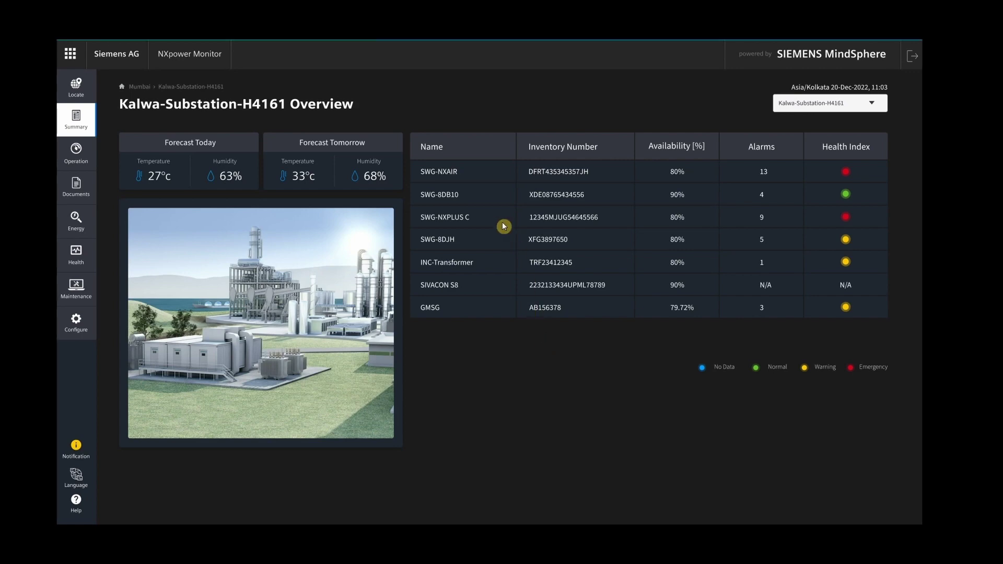
click(445, 172)
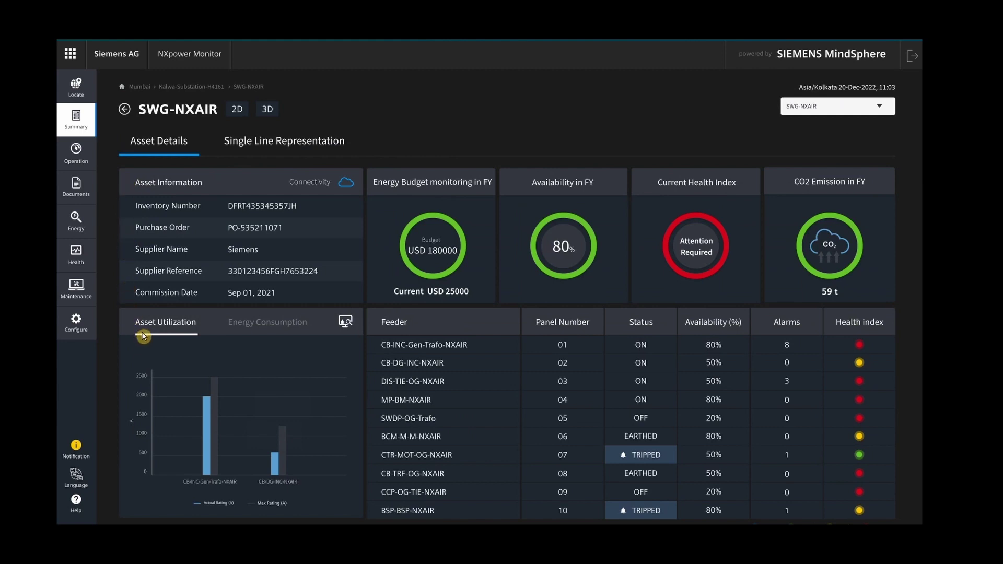
click(270, 147)
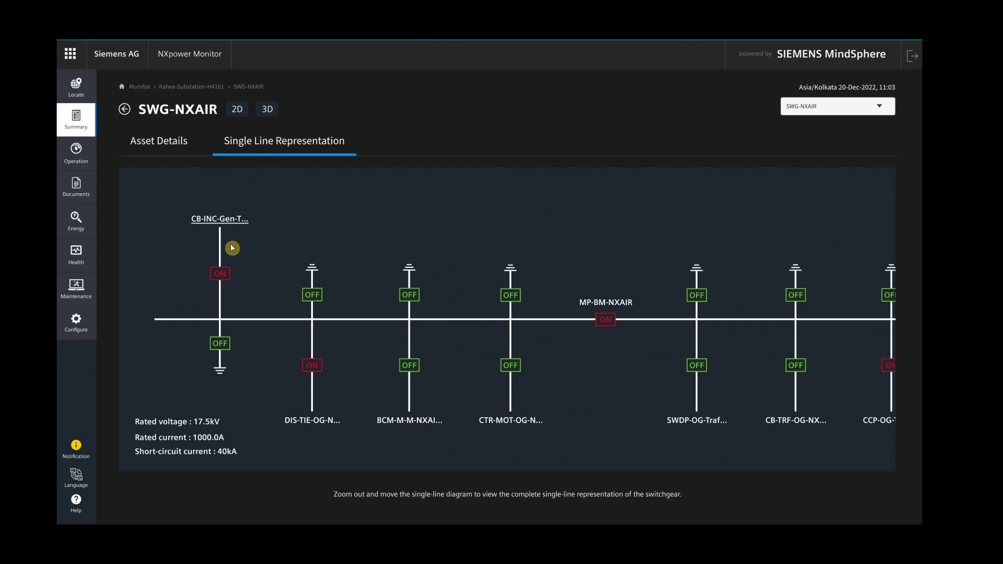
click(221, 278)
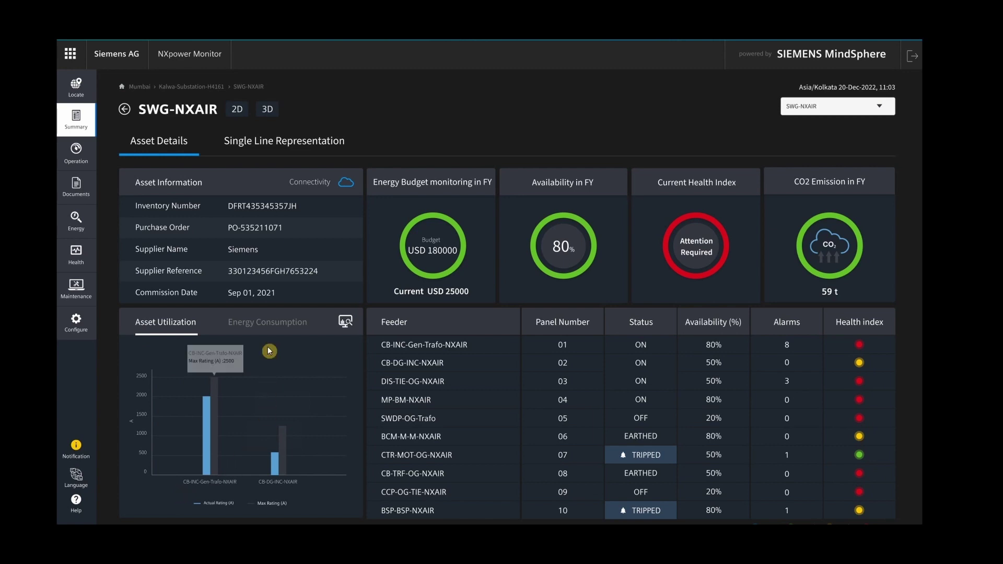
click(267, 322)
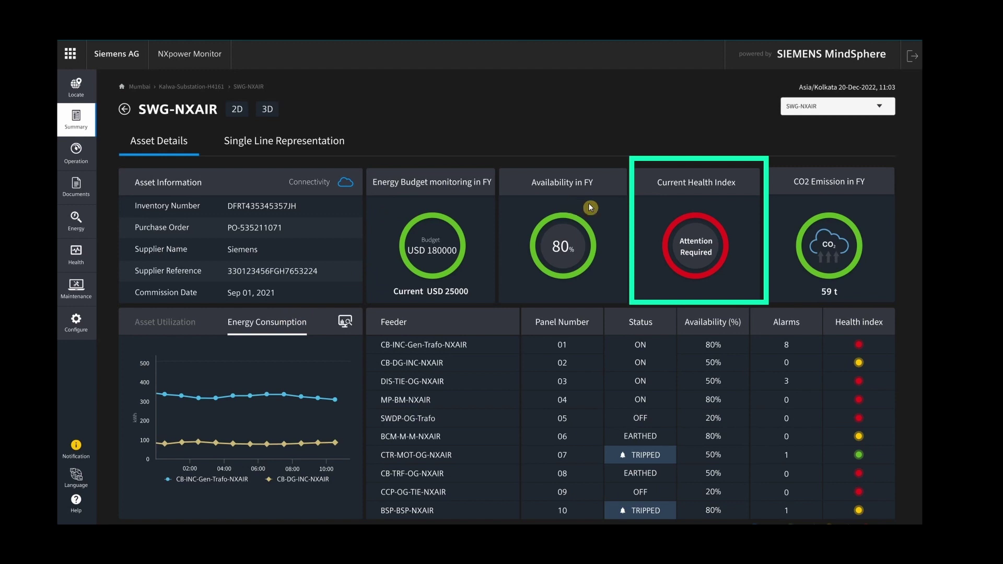
Step: Open Health to view the NXAIR feeder temperature, humidity and mechanical counter ratings
click(75, 254)
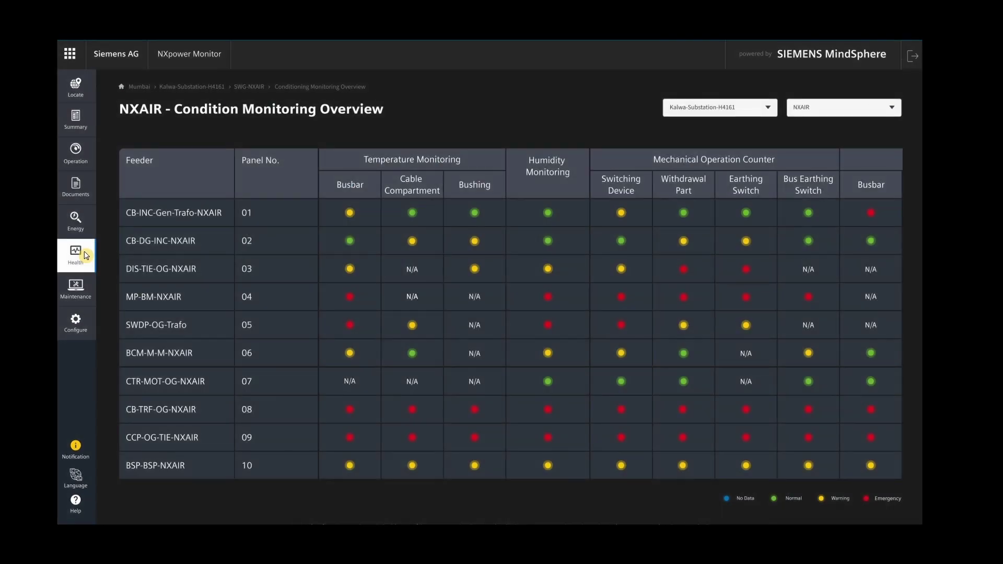